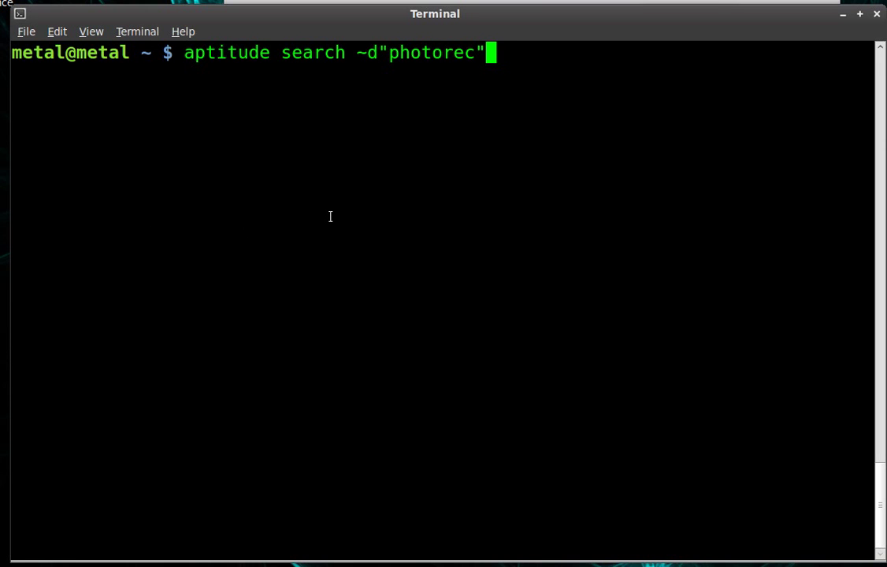
Run aptitude search ~d"photorec" and verify testdisk carries the 'i' installed marker.
{"action": "left_click_drag", "start_coordinate": [390, 52], "coordinate": [475, 54]}
{"action": "left_click", "coordinate": [480, 144]}
{"action": "left_click_drag", "start_coordinate": [390, 52], "coordinate": [476, 54]}
{"action": "left_click", "coordinate": [475, 144]}
{"action": "key", "text": "Return"}
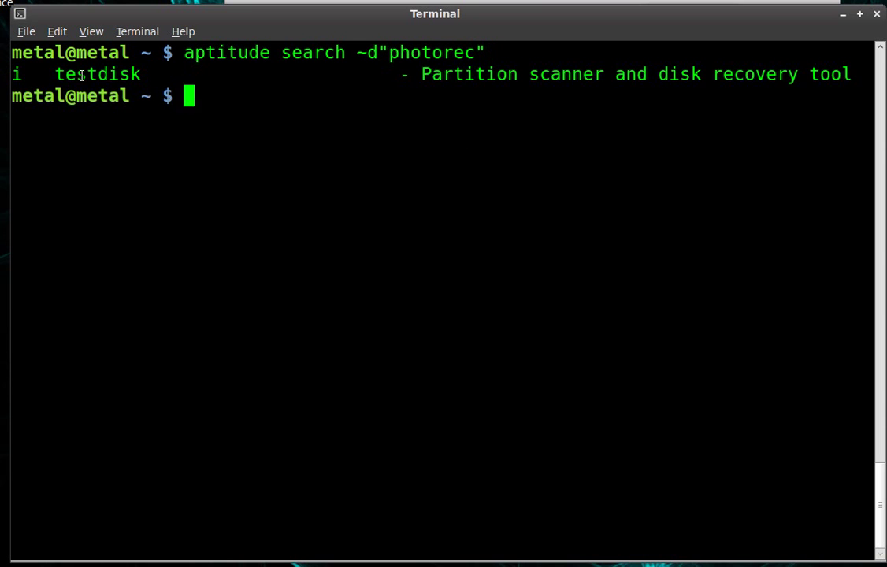
{"action": "double_click", "coordinate": [82, 75]}
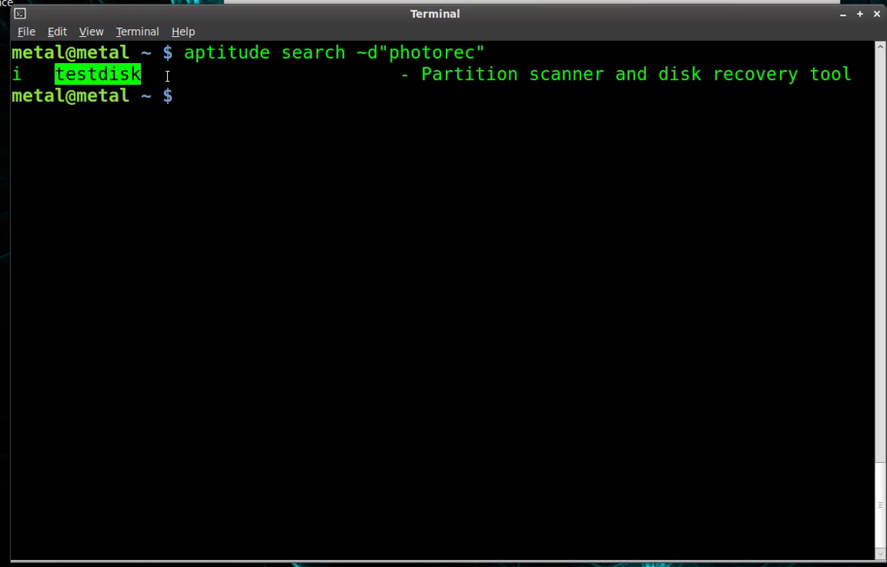
{"action": "double_click", "coordinate": [16, 75]}
{"action": "left_click", "coordinate": [324, 211]}
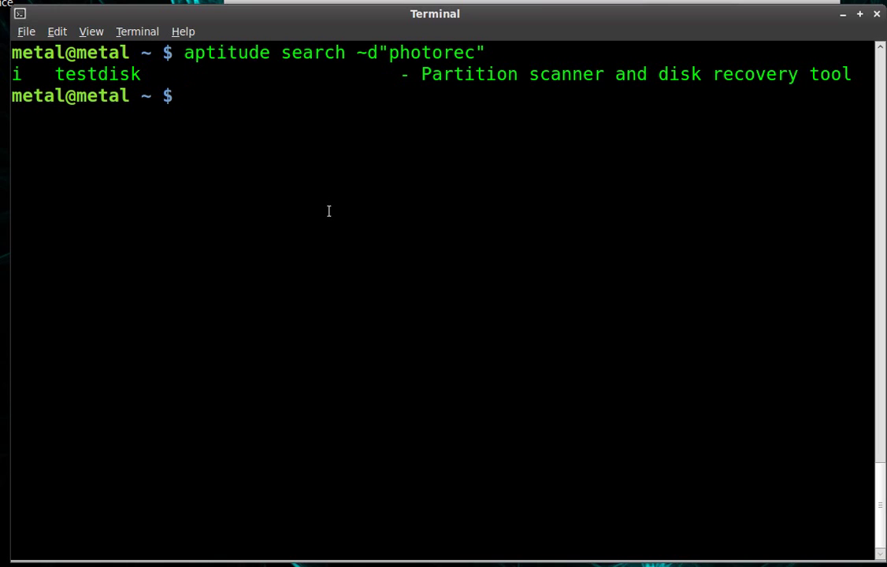
Launch photorec, then restart it as root via [Sudo] with the account password.
{"action": "type", "text": "photorec"}
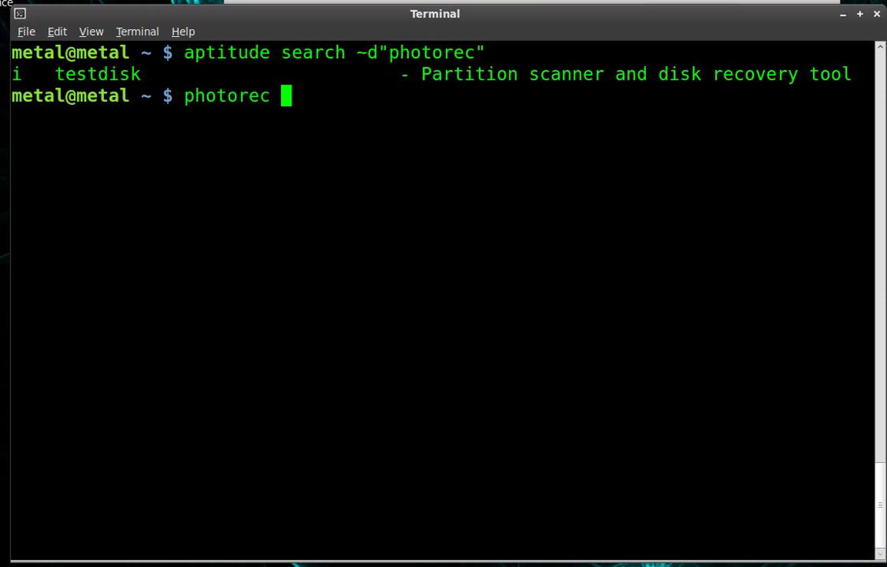
{"action": "key", "text": "Return"}
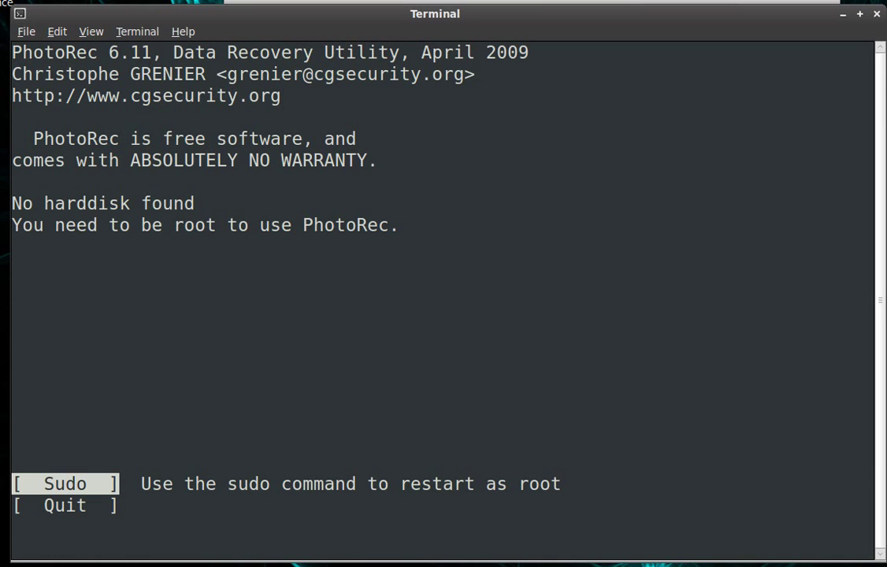
{"action": "key", "text": "Return"}
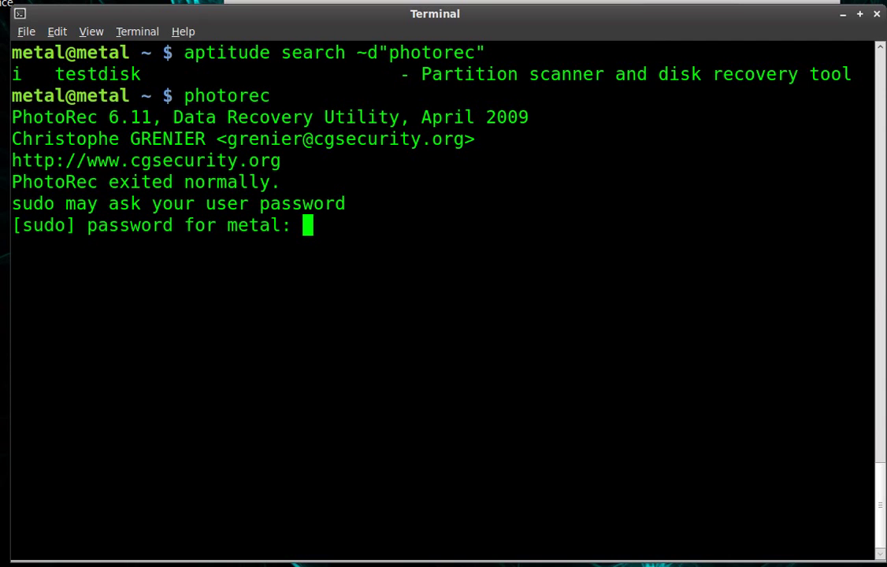
{"action": "key", "text": "Return"}
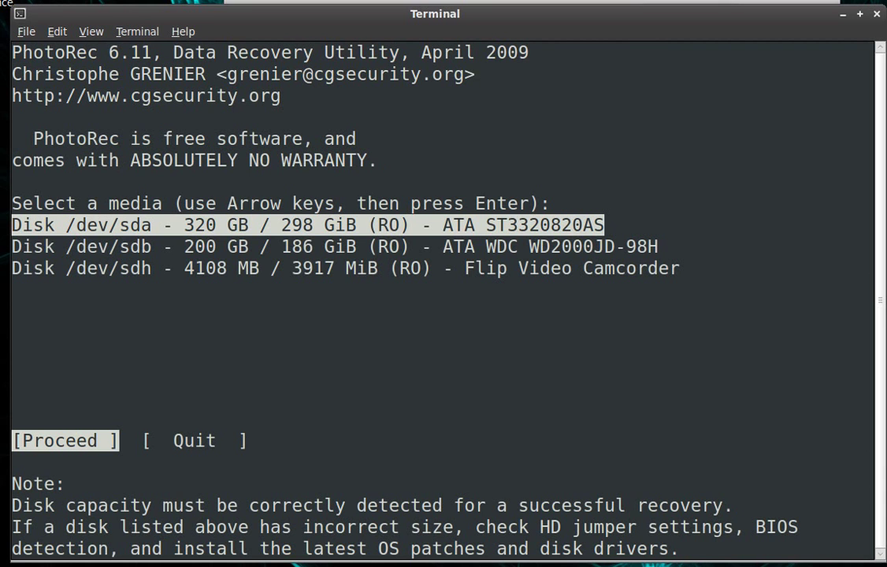
Highlight Disk /dev/sdh, the 4108 MB Flip Video Camcorder, in the media list.
{"action": "key", "text": "Down"}
{"action": "key", "text": "Down"}
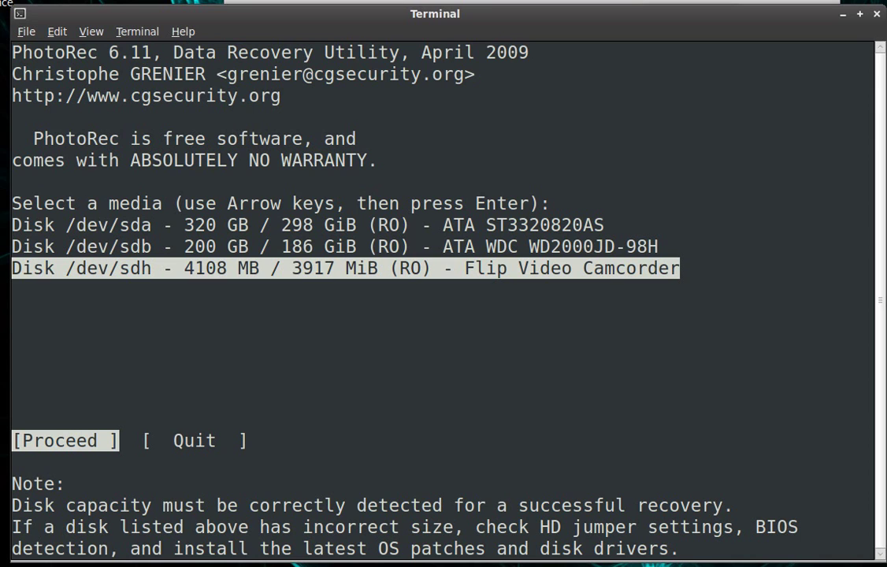
{"action": "key", "text": "Up"}
{"action": "key", "text": "Down"}
Proceed with /dev/sdh and choose Intel/PC as the partition table type.
{"action": "key", "text": "Return"}
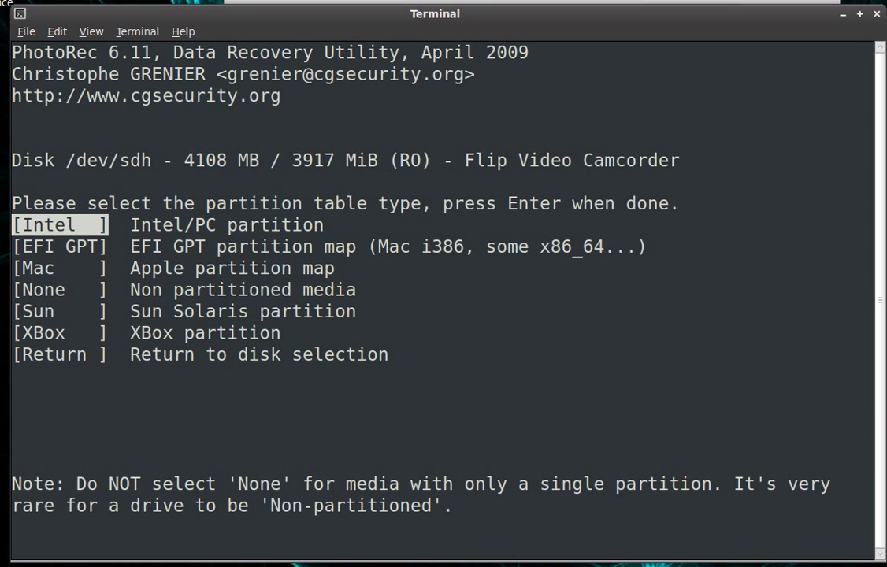
{"action": "key", "text": "Down"}
{"action": "key", "text": "Down"}
{"action": "key", "text": "Down"}
{"action": "key", "text": "Down"}
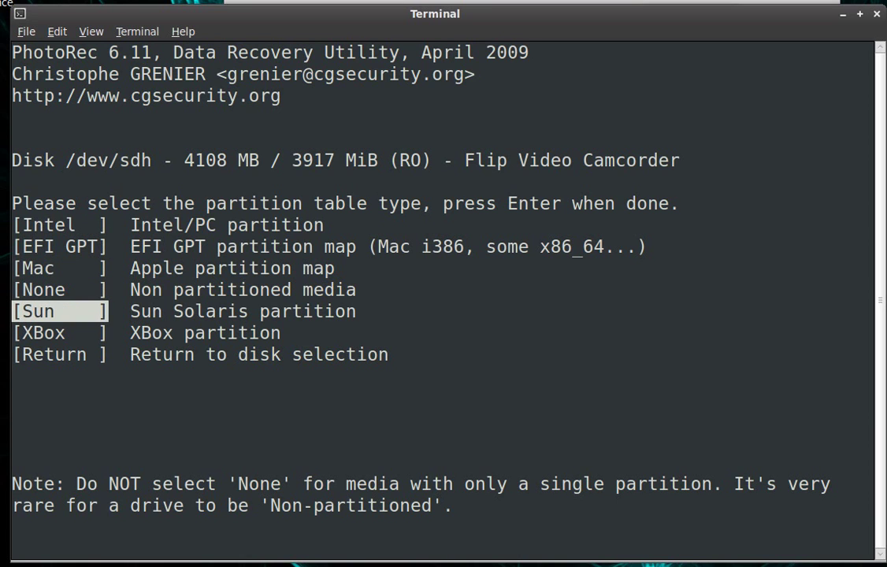
{"action": "key", "text": "Up"}
{"action": "key", "text": "Up"}
{"action": "key", "text": "Up"}
{"action": "key", "text": "Up"}
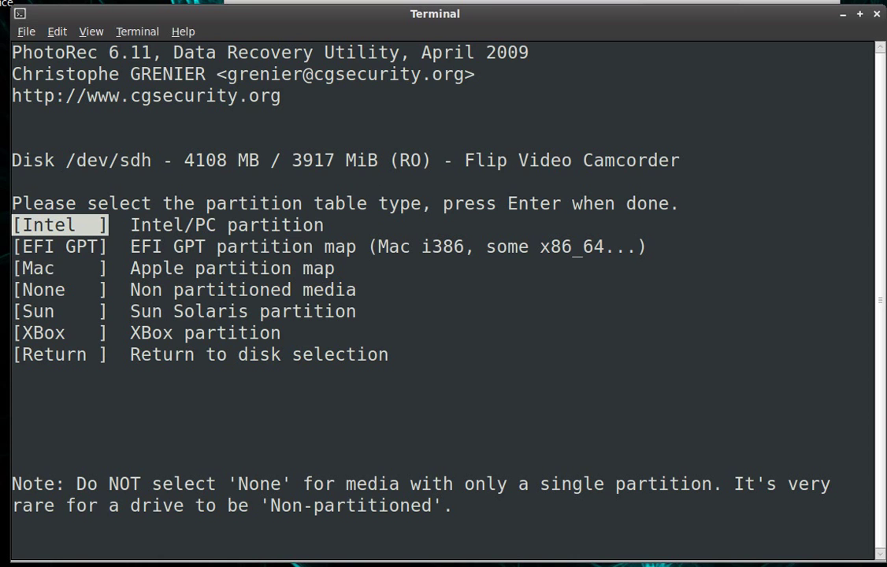
{"action": "key", "text": "Return"}
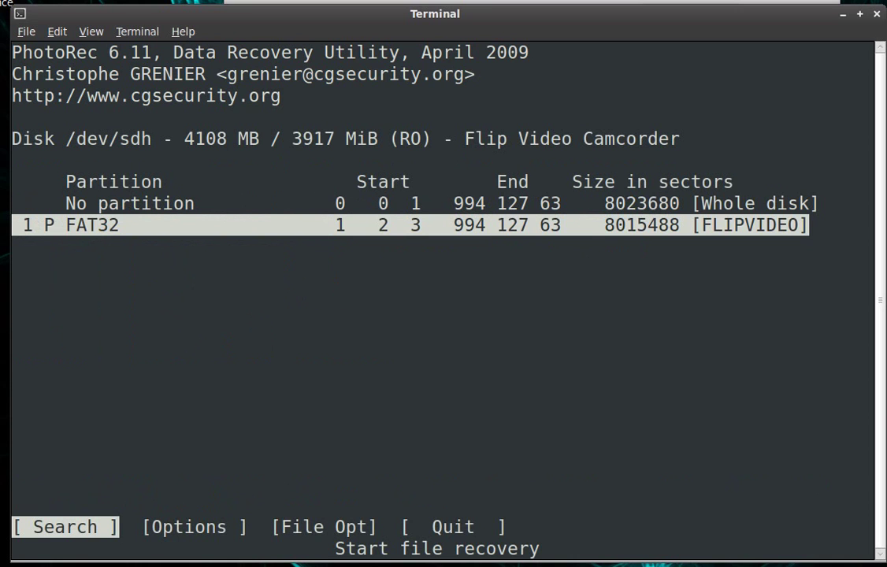
Select 'No partition [Whole disk]' instead of the FAT32 partition and start the search.
{"action": "key", "text": "Up"}
{"action": "key", "text": "Down"}
{"action": "key", "text": "Up"}
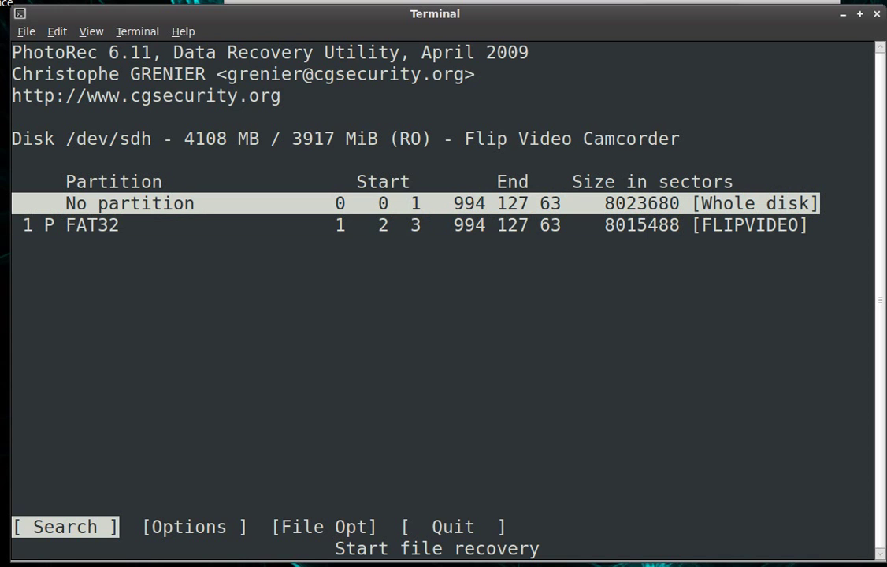
{"action": "key", "text": "Return"}
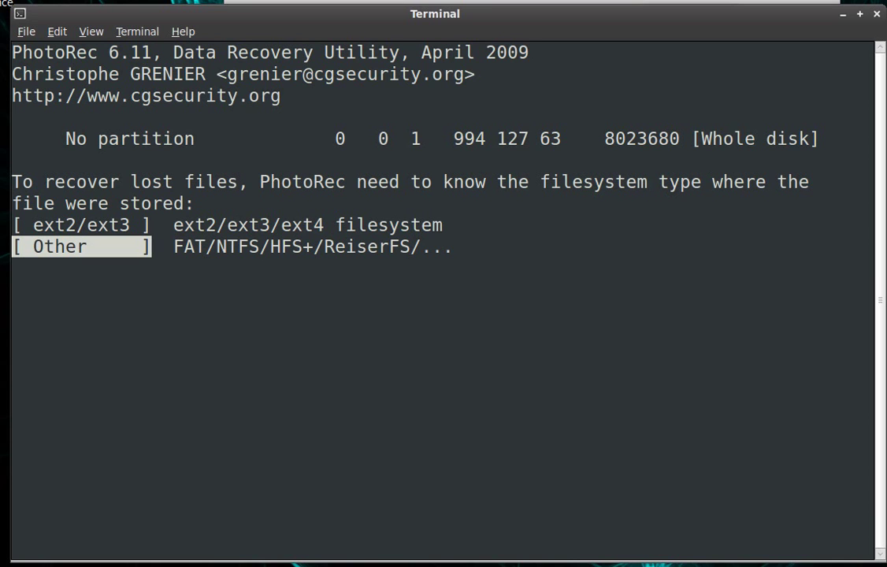
Choose Other (FAT/NTFS) as the filesystem type rather than ext2/ext3.
{"action": "key", "text": "Up"}
{"action": "key", "text": "Down"}
{"action": "key", "text": "Return"}
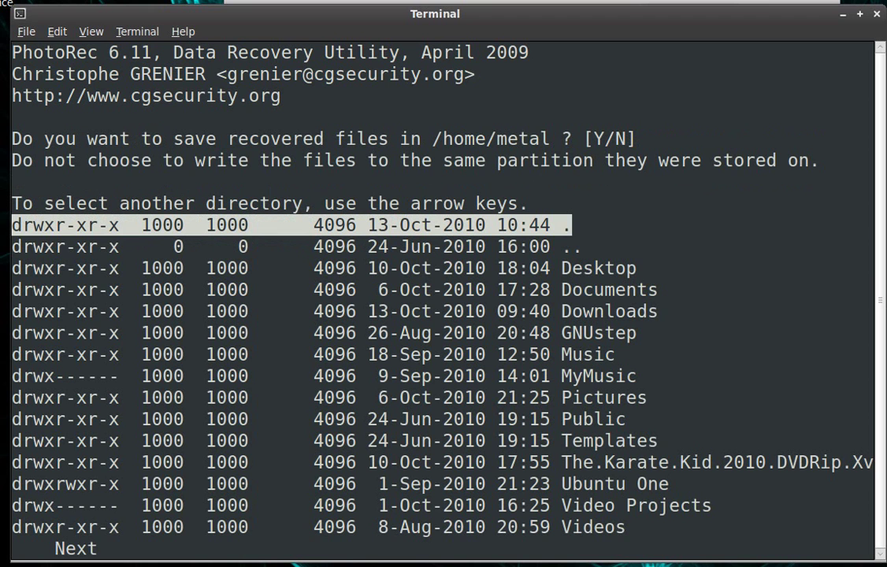
Move up from the home directory to the root folder /.
{"action": "key", "text": "Down"}
{"action": "key", "text": "Right"}
{"action": "key", "text": "Down"}
{"action": "key", "text": "Right"}
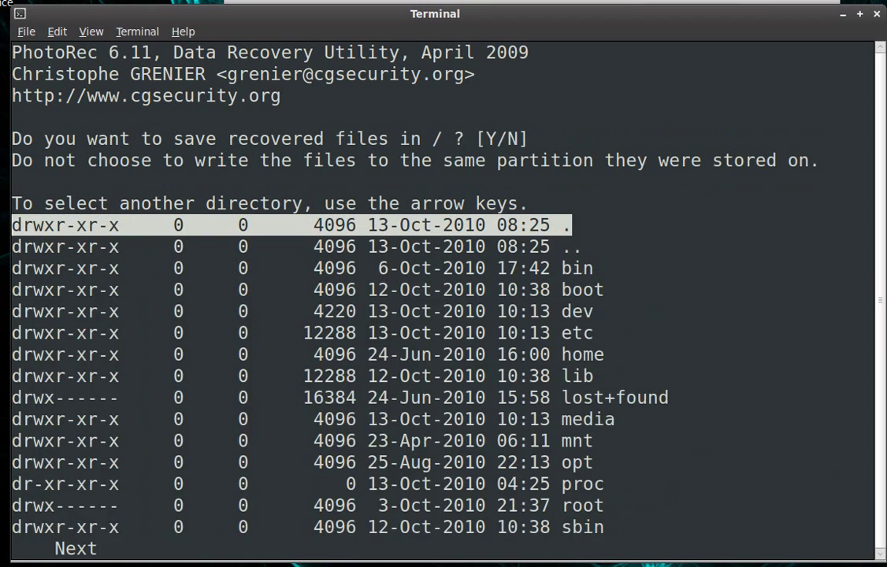
Go down the folder list into tmp and then fliprestore as the destination.
{"action": "key", "text": "Down"}
{"action": "key", "text": "Down"}
{"action": "key", "text": "Down"}
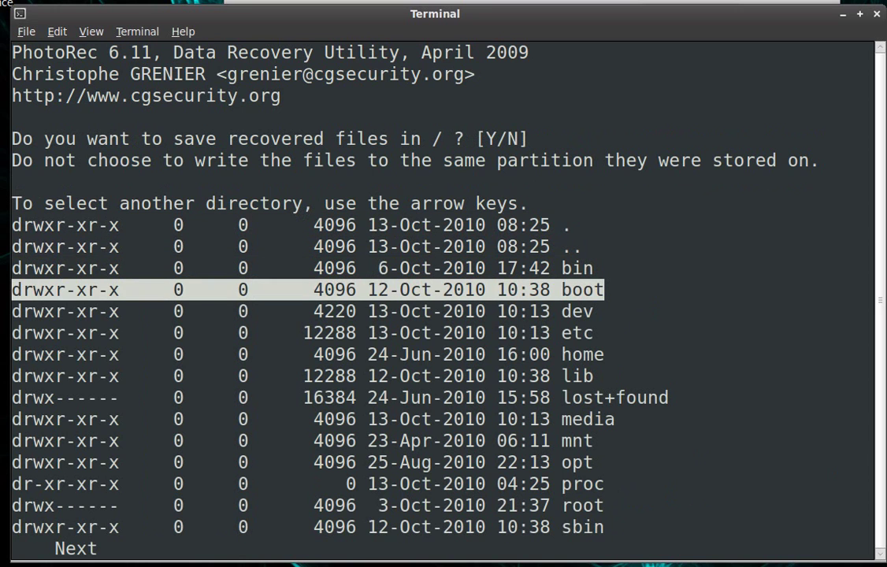
{"action": "key", "text": "Down"}
{"action": "key", "text": "Down"}
{"action": "key", "text": "Down"}
{"action": "key", "text": "Down"}
{"action": "key", "text": "Down"}
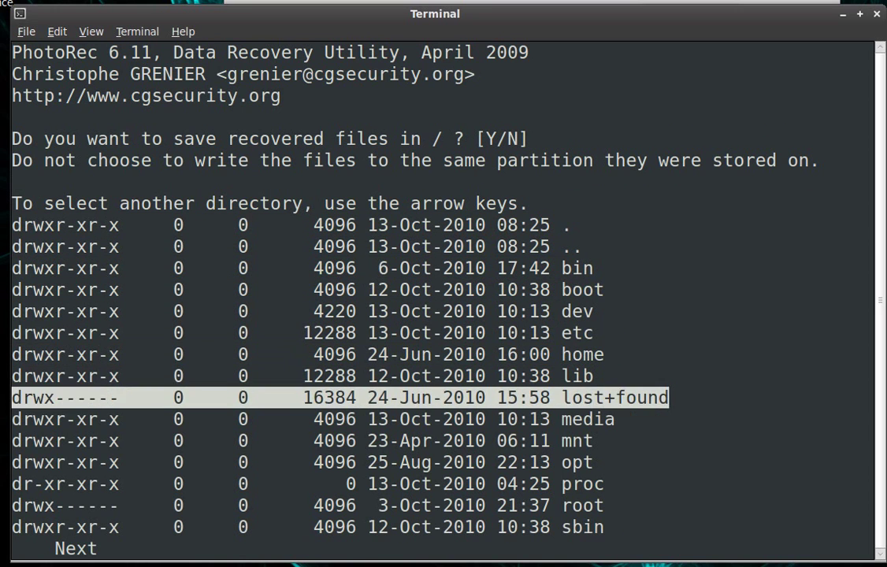
{"action": "key", "text": "Down"}
{"action": "key", "text": "Down"}
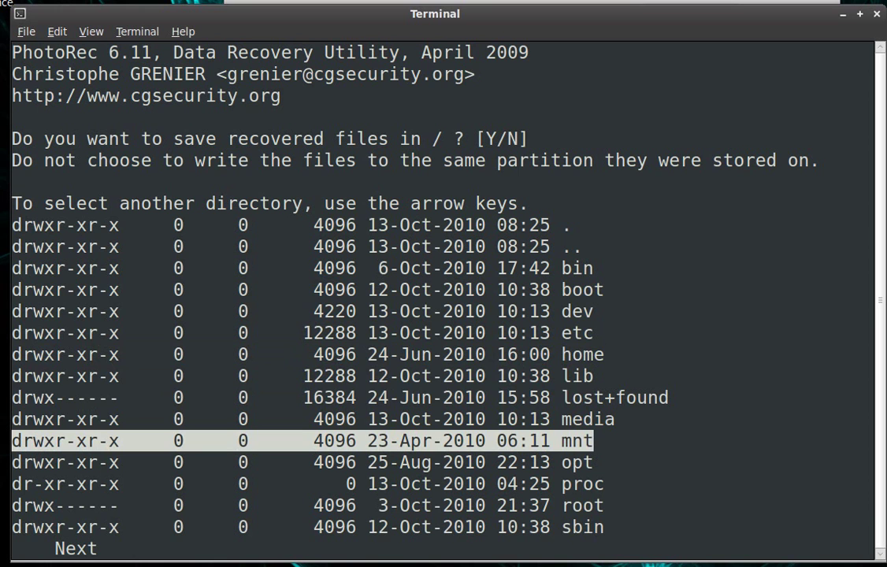
{"action": "key", "text": "Up"}
{"action": "key", "text": "Up"}
{"action": "key", "text": "Up"}
{"action": "key", "text": "Up"}
{"action": "key", "text": "Up"}
{"action": "key", "text": "Up"}
{"action": "key", "text": "Down"}
{"action": "key", "text": "Down"}
{"action": "key", "text": "Down"}
{"action": "key", "text": "Down"}
{"action": "key", "text": "Down"}
{"action": "key", "text": "Down"}
{"action": "key", "text": "Down"}
{"action": "key", "text": "Down"}
{"action": "key", "text": "Down"}
{"action": "key", "text": "Down"}
{"action": "key", "text": "Down"}
{"action": "key", "text": "Down"}
{"action": "key", "text": "Down"}
{"action": "key", "text": "Down"}
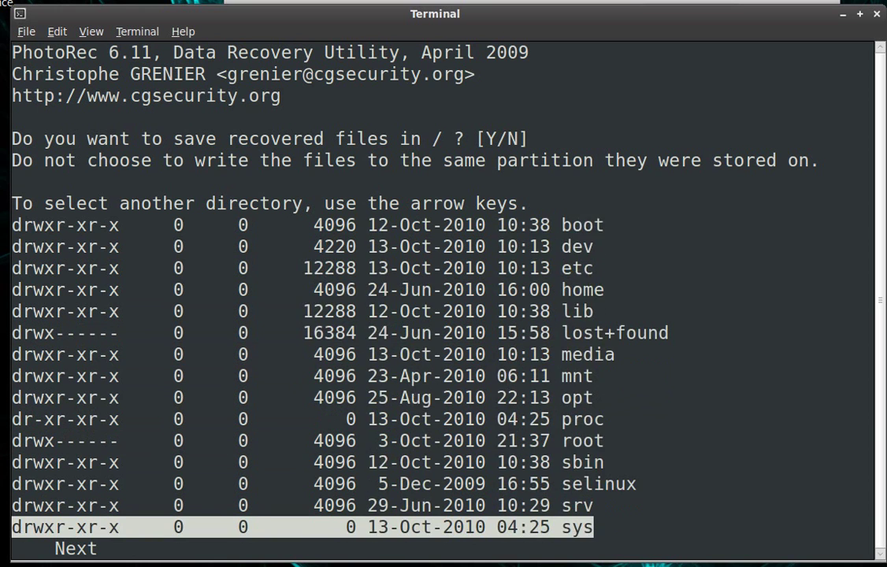
{"action": "key", "text": "Right"}
{"action": "key", "text": "Down"}
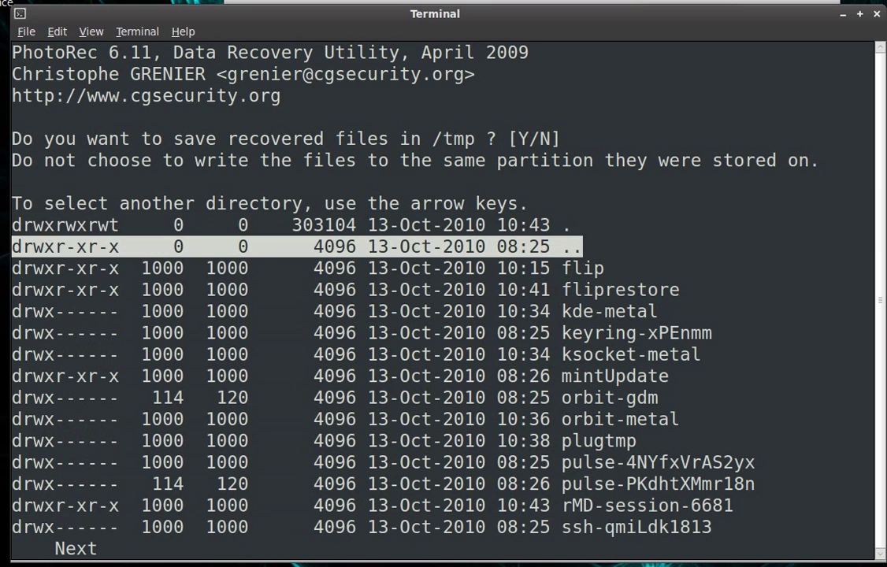
{"action": "key", "text": "Down"}
{"action": "key", "text": "Down"}
{"action": "key", "text": "Right"}
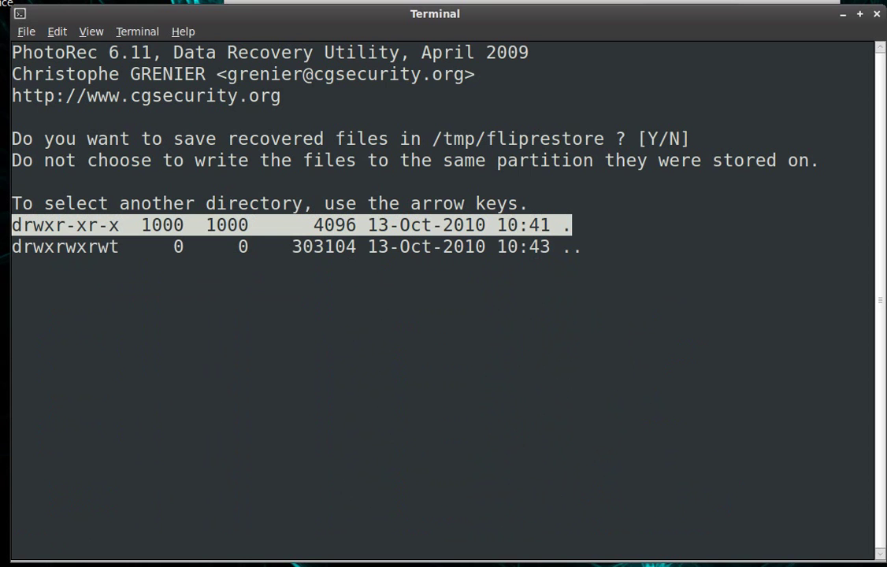
Accept /tmp/fliprestore to start Pass 0 recovery, then bring the fliprestore file window forward.
{"action": "key", "text": "y"}
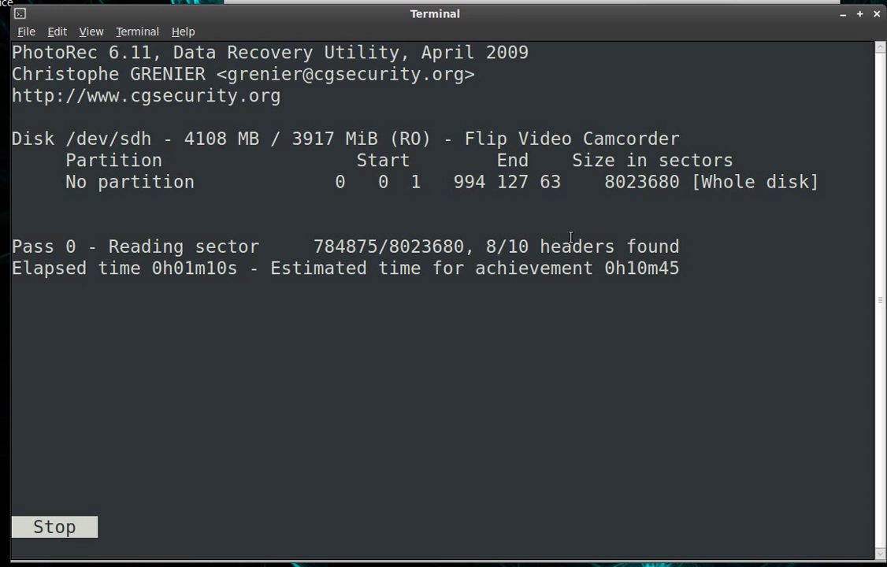
{"action": "key", "text": "alt+Tab"}
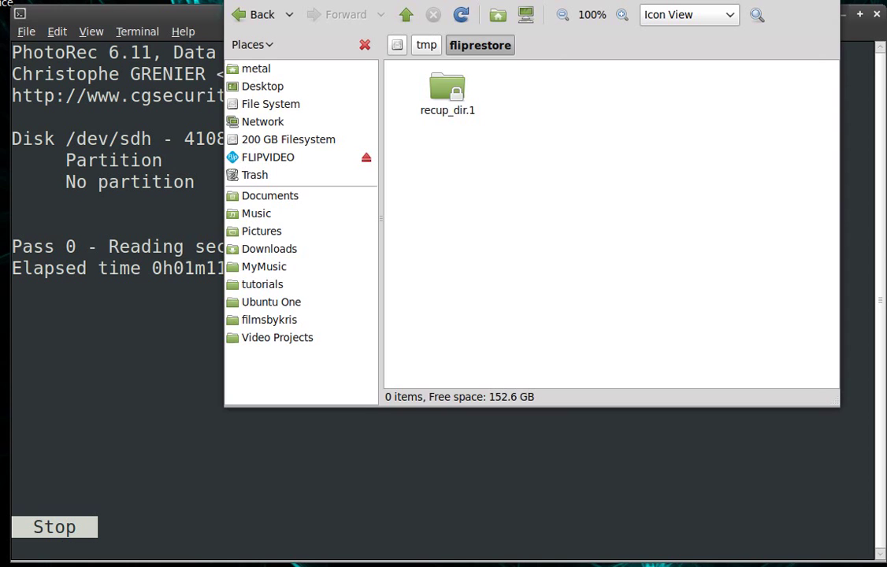
Open recup_dir.1, check PhotoRec's progress in the terminal, and return to the folder.
{"action": "double_click", "coordinate": [449, 93]}
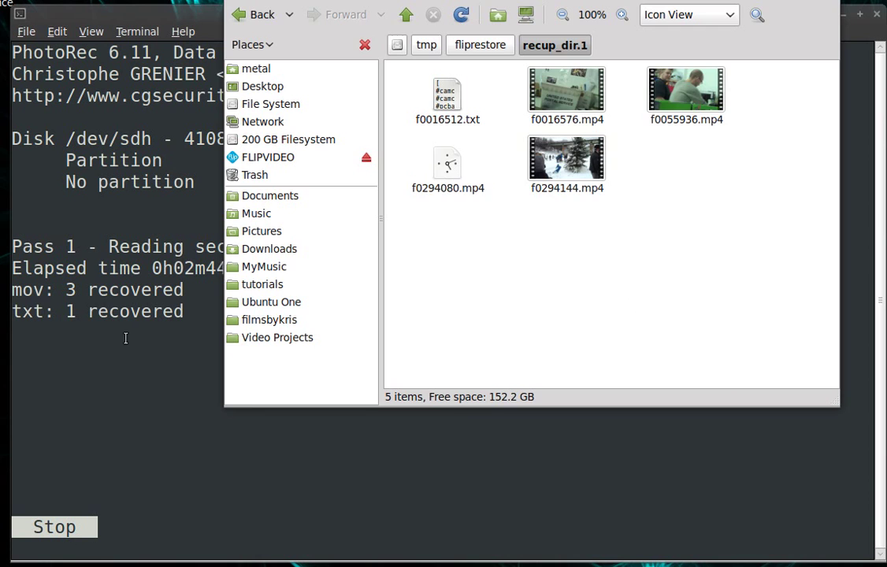
{"action": "left_click", "coordinate": [117, 303]}
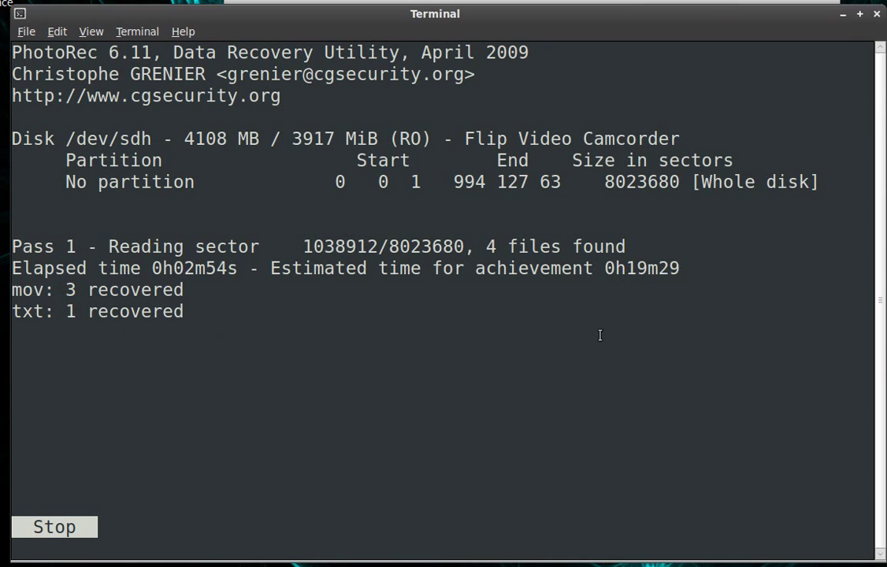
{"action": "key", "text": "alt+Tab"}
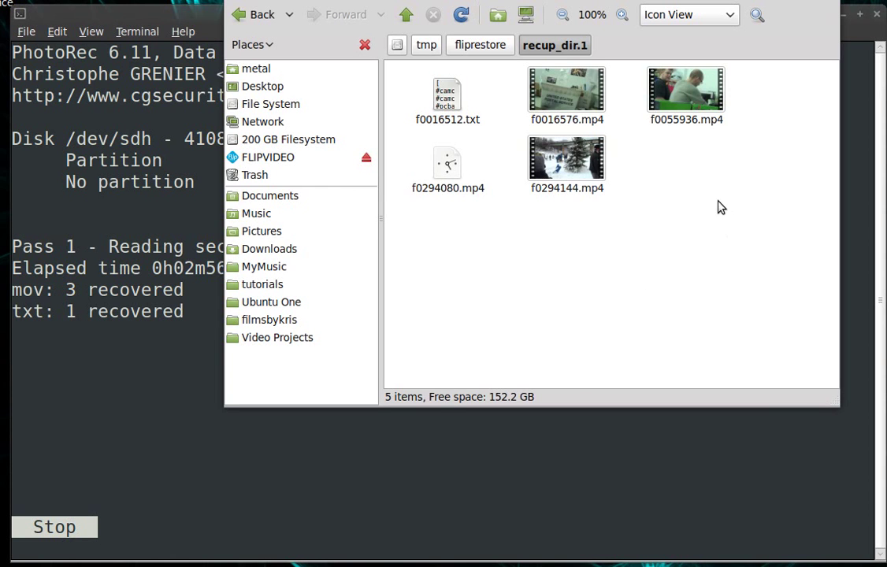
Play the recovered video f0016576.mp4 in Totem Movie Player.
{"action": "double_click", "coordinate": [569, 104]}
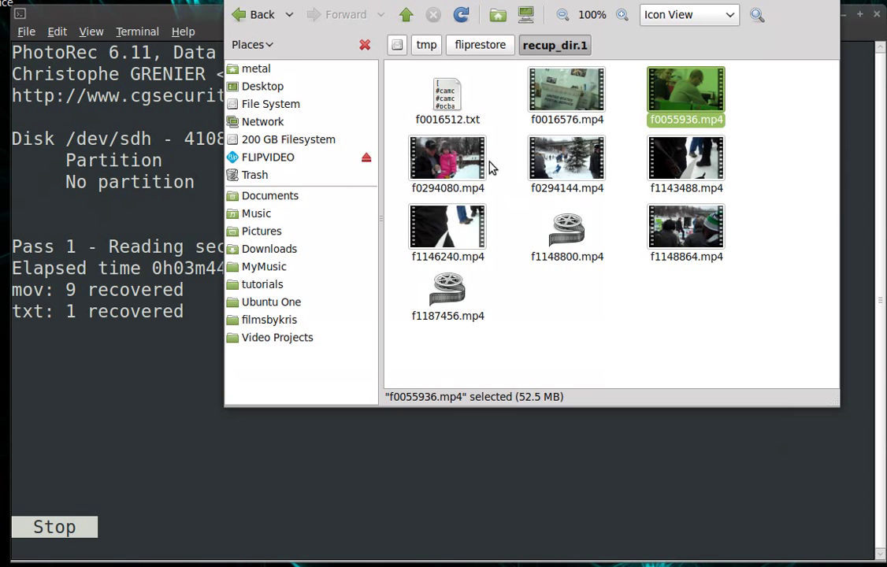
Select f0294080.mp4 and f0294144.mp4 and open them together as a Totem playlist.
{"action": "left_click", "coordinate": [463, 173]}
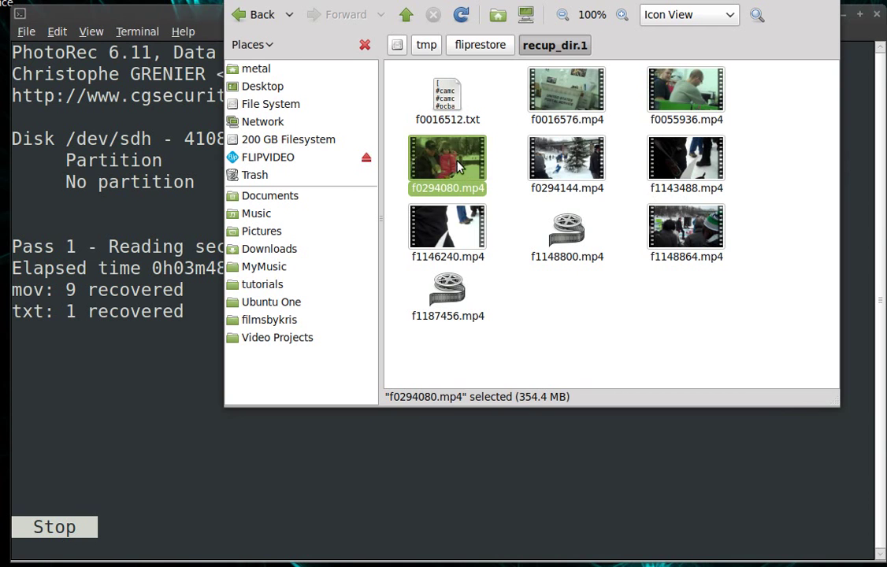
{"action": "left_click", "coordinate": [577, 165]}
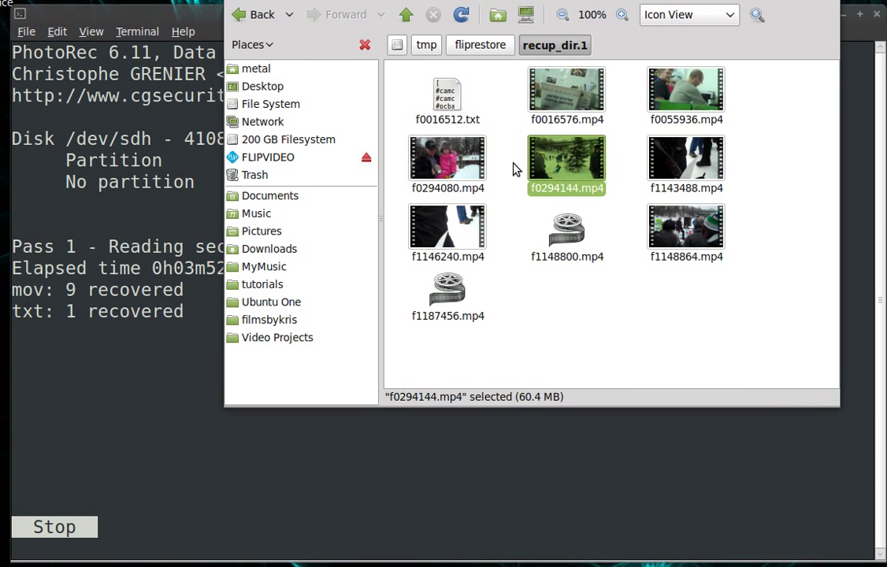
{"action": "left_click_drag", "start_coordinate": [394, 162], "coordinate": [558, 161]}
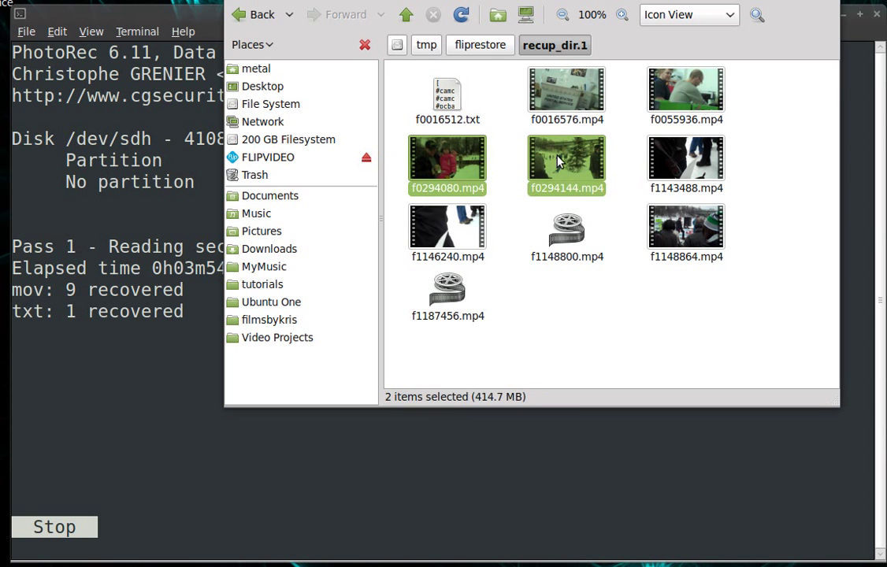
{"action": "double_click", "coordinate": [558, 162]}
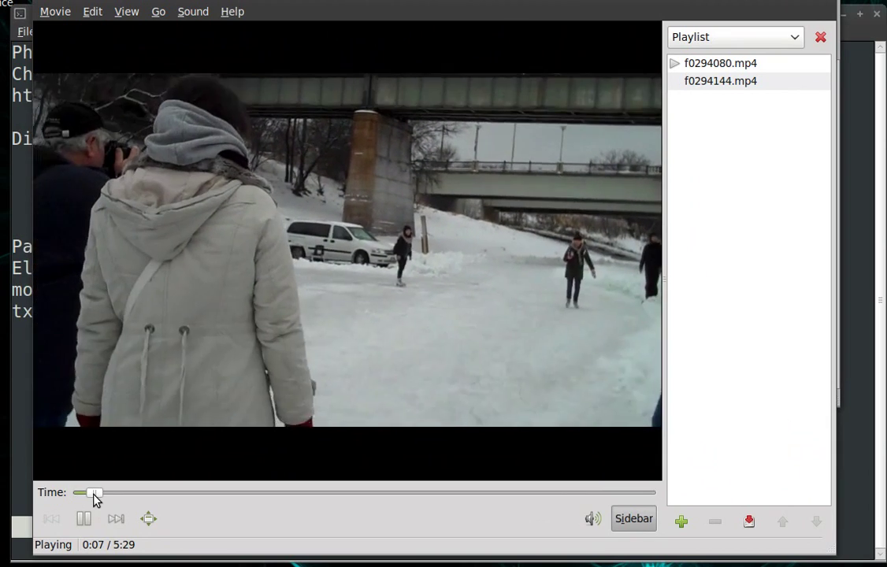
Skip ahead in the skating clip, play f0294144.mp4 from about 0:32, then close Totem.
{"action": "left_click_drag", "start_coordinate": [93, 494], "coordinate": [135, 498]}
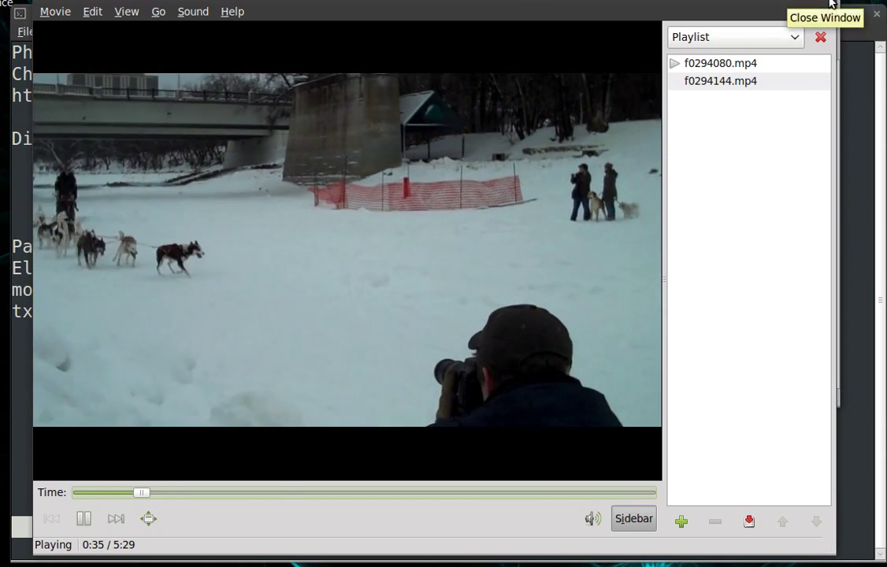
{"action": "double_click", "coordinate": [734, 83]}
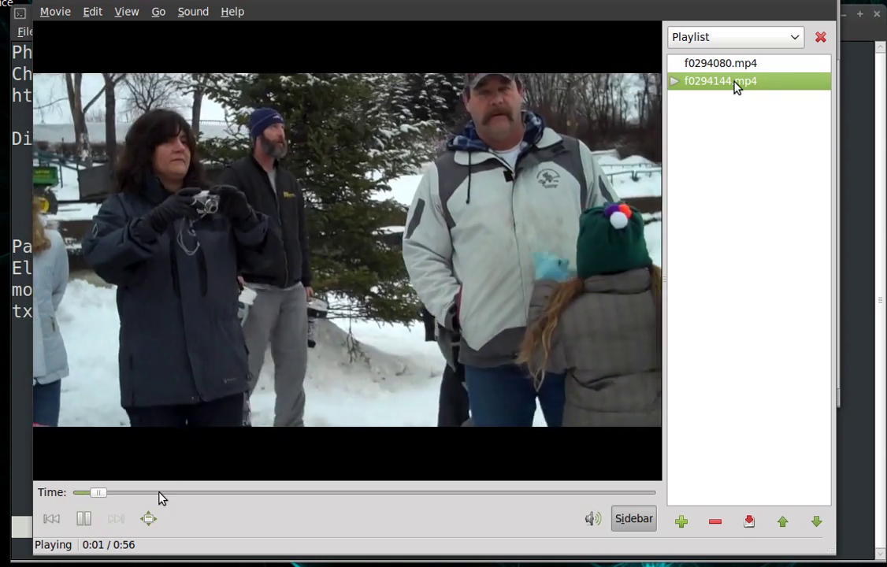
{"action": "left_click_drag", "start_coordinate": [157, 493], "coordinate": [414, 493]}
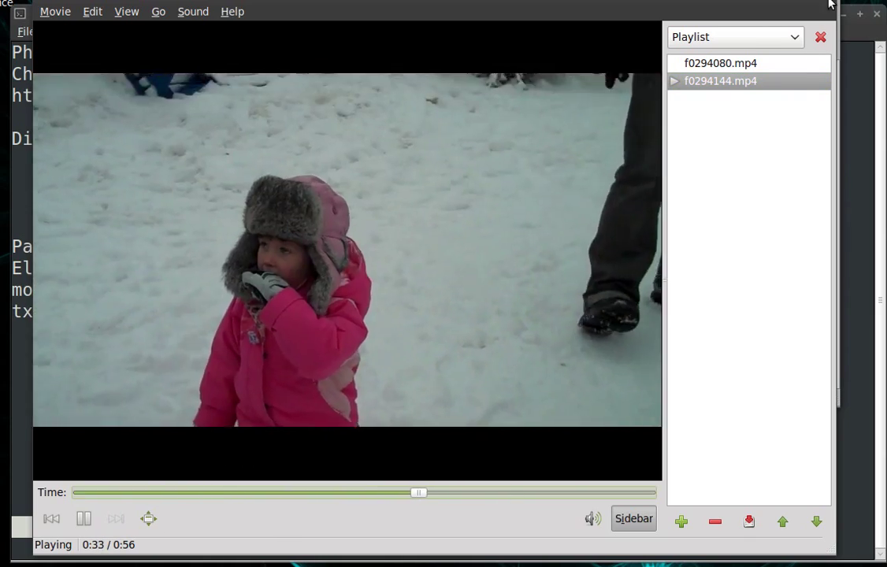
{"action": "left_click", "coordinate": [830, 3]}
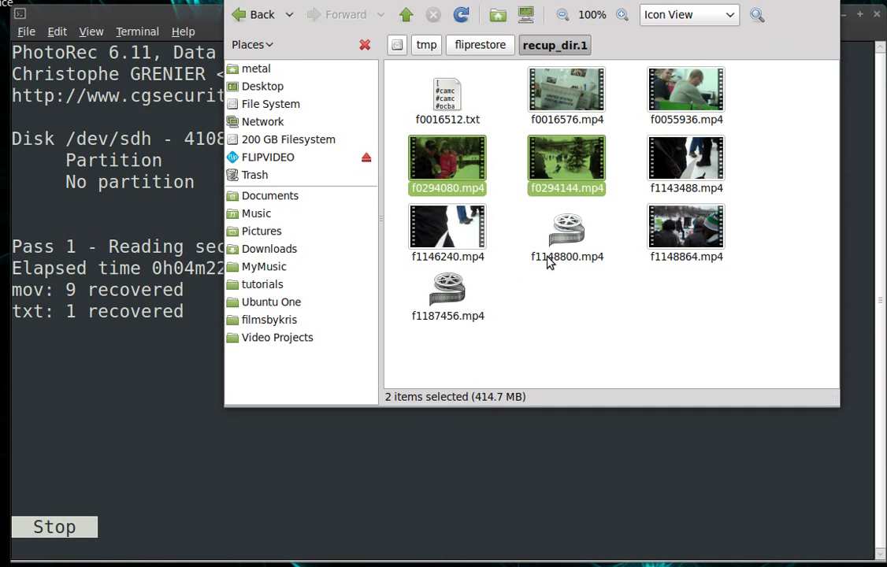
{"action": "double_click", "coordinate": [566, 234]}
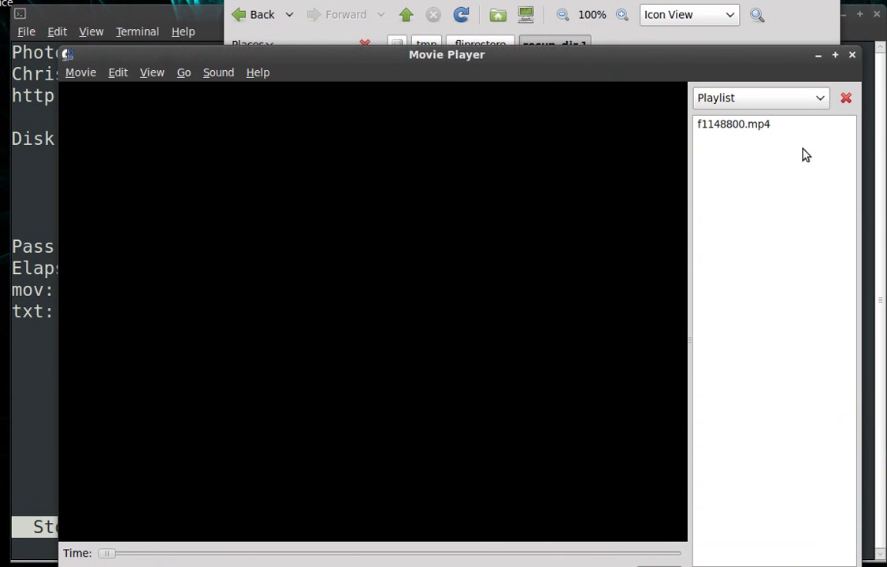
{"action": "left_click", "coordinate": [852, 55]}
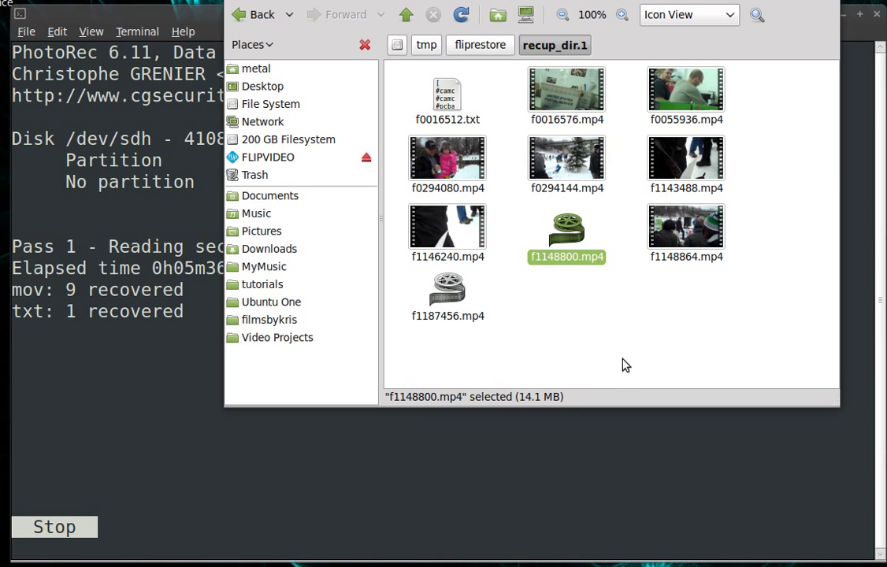
Bring the PhotoRec scan into view and highlight its estimated time remaining.
{"action": "left_click", "coordinate": [645, 460]}
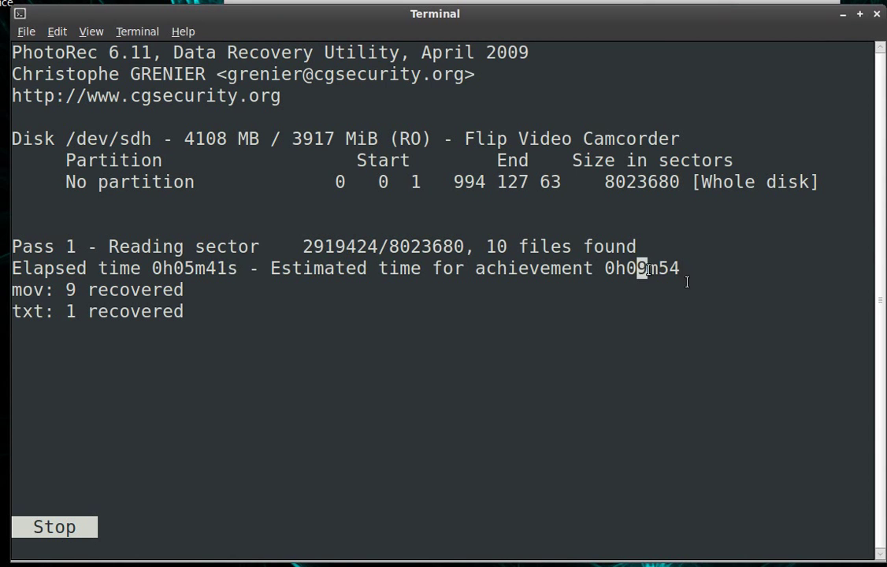
{"action": "left_click_drag", "start_coordinate": [687, 284], "coordinate": [626, 269]}
{"action": "double_click", "coordinate": [234, 312]}
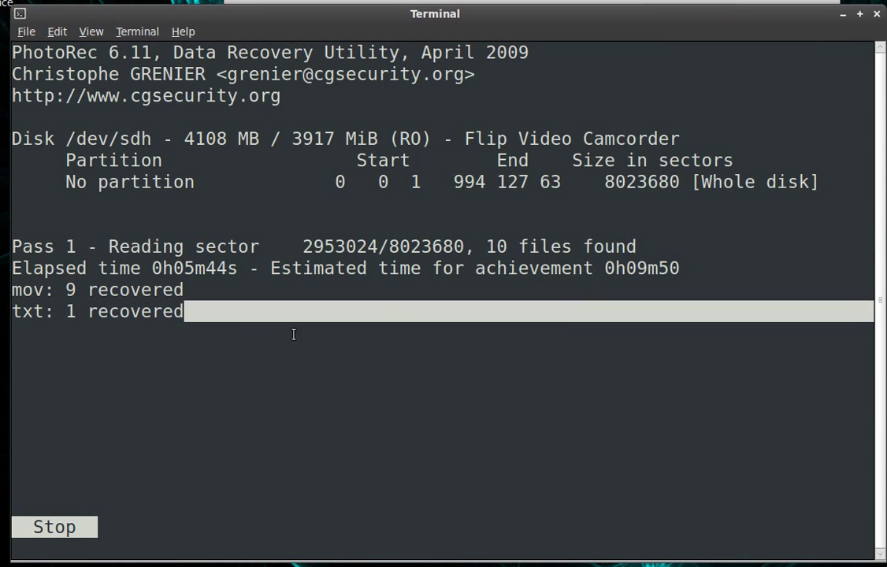
Compare the recovered files folder with the scan, ending on PhotoRec: 10 files found, about 8m37 left.
{"action": "key", "text": "alt+Tab"}
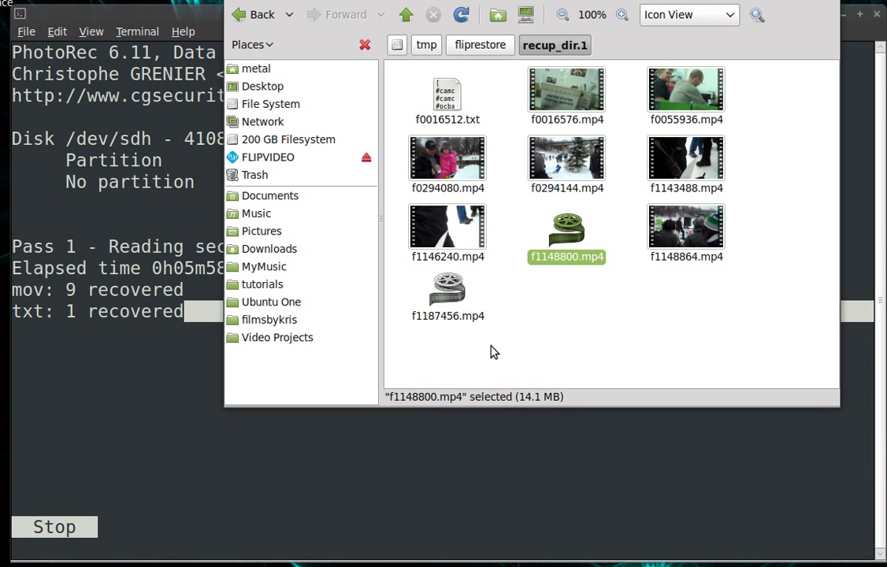
{"action": "left_click", "coordinate": [169, 15]}
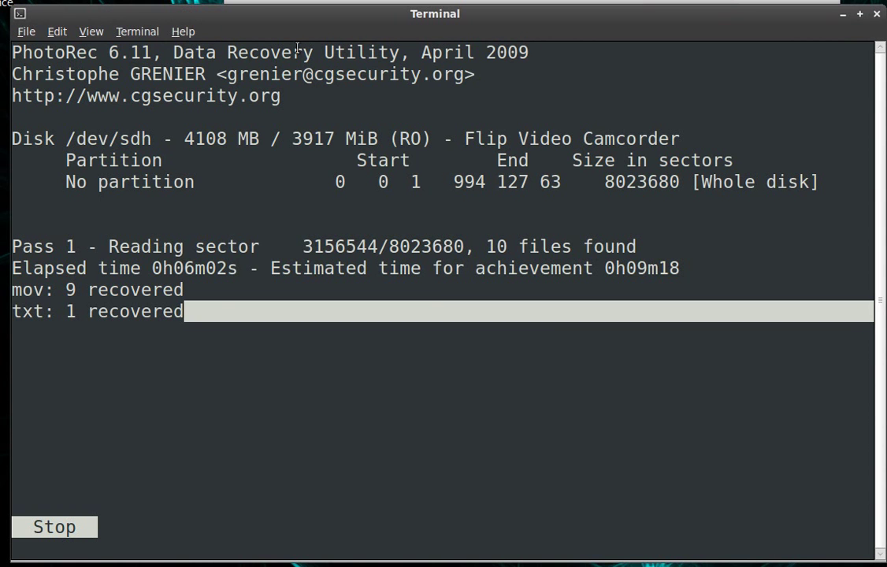
{"action": "key", "text": "alt+Tab"}
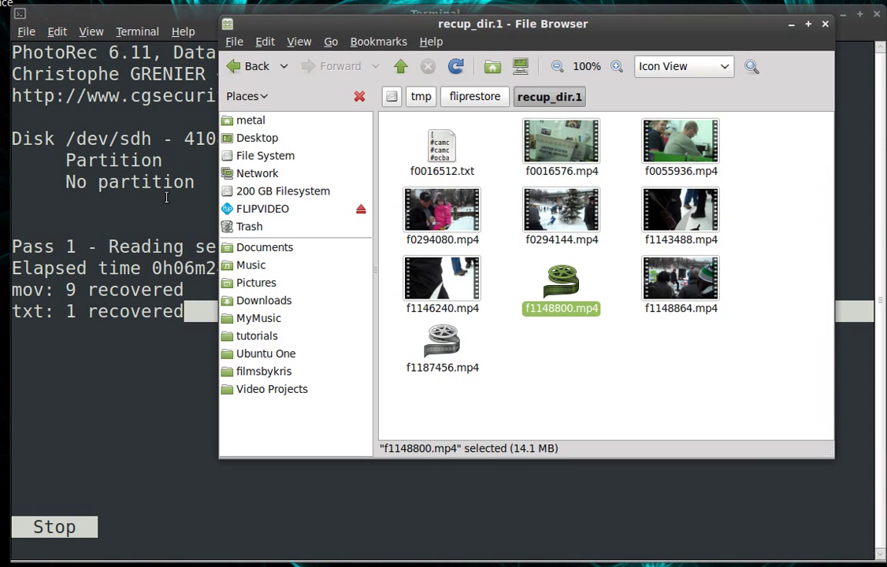
{"action": "left_click", "coordinate": [189, 214]}
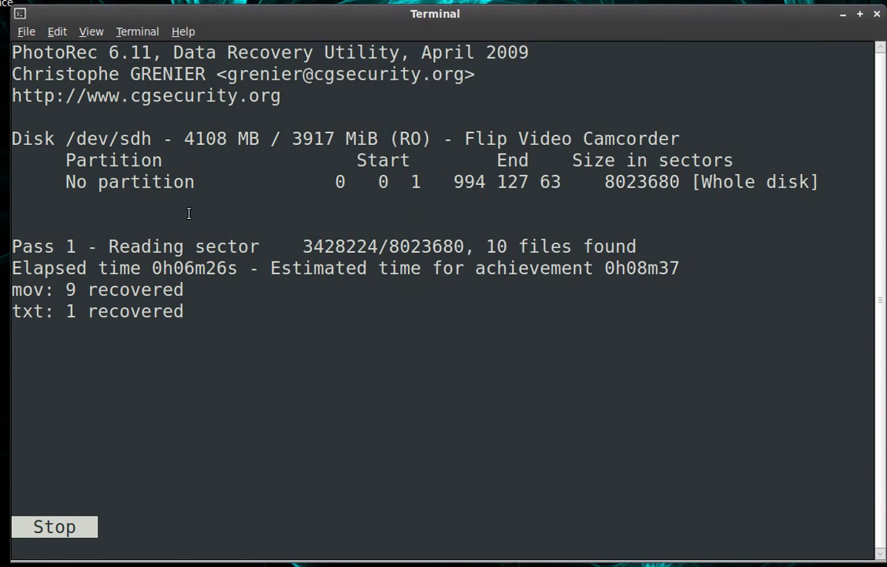